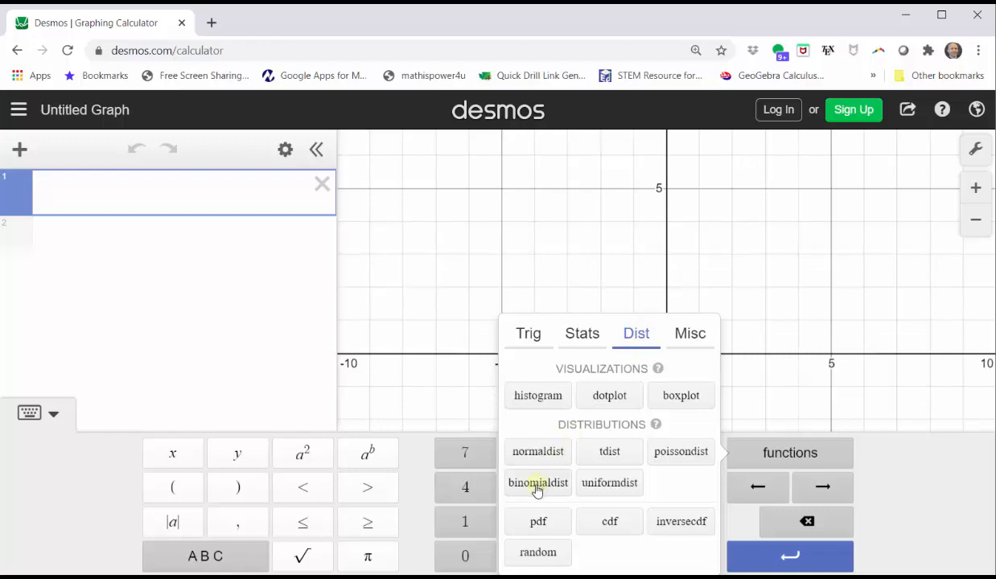
Graph a binomial distribution with 50 trials and success probability 0.5, fitted to the graph window
left_click(537, 483)
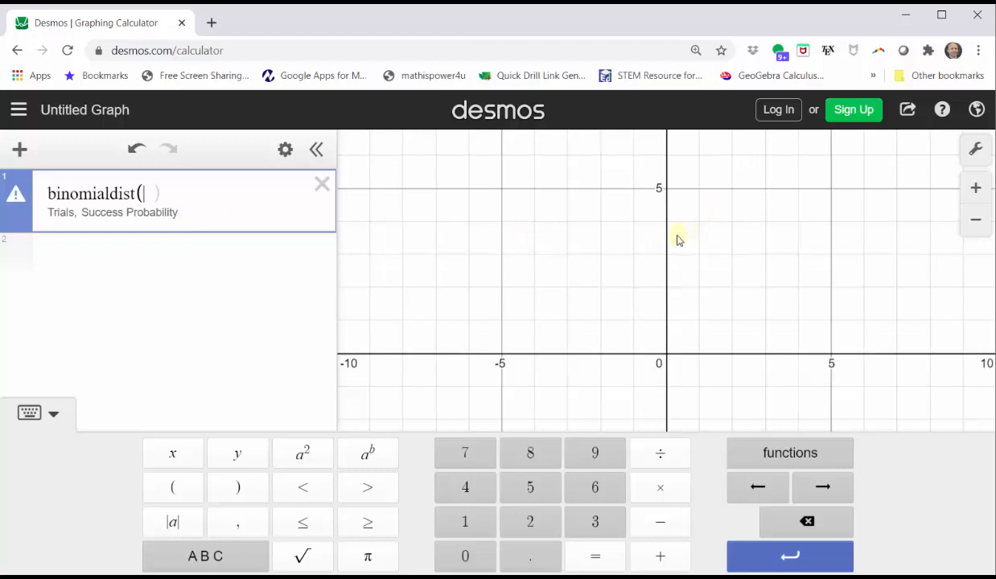
type("50,")
type("0.5")
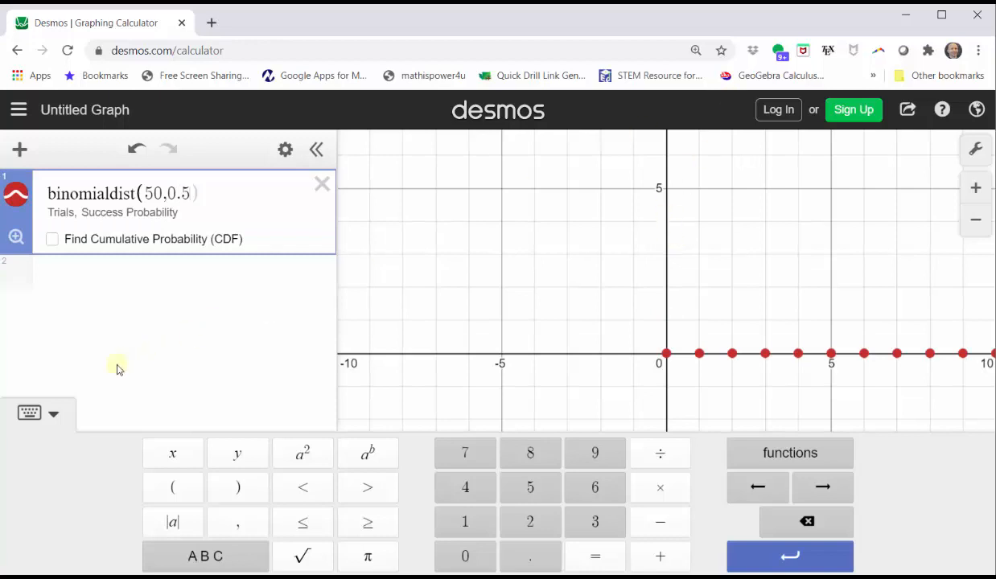
left_click(29, 412)
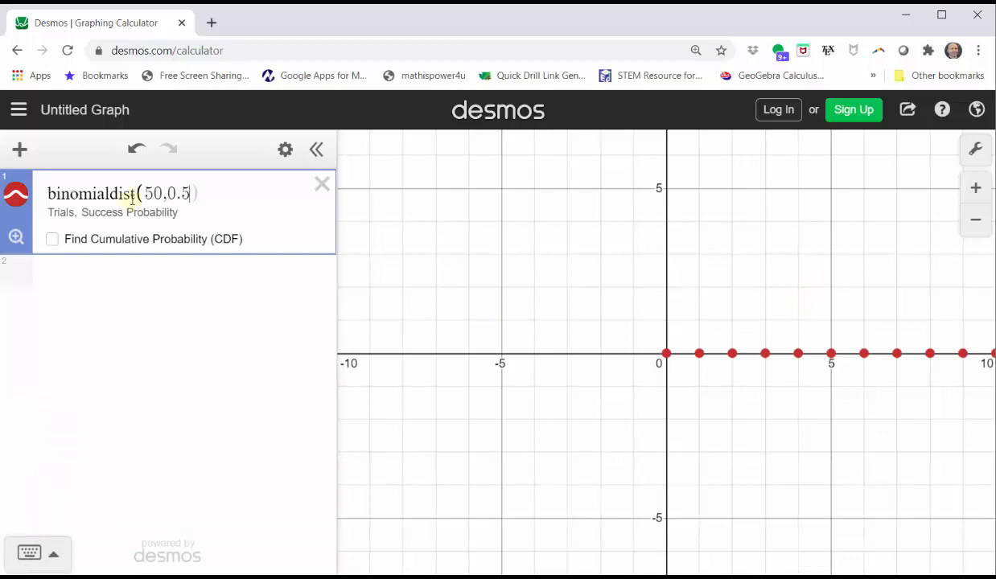
left_click(15, 240)
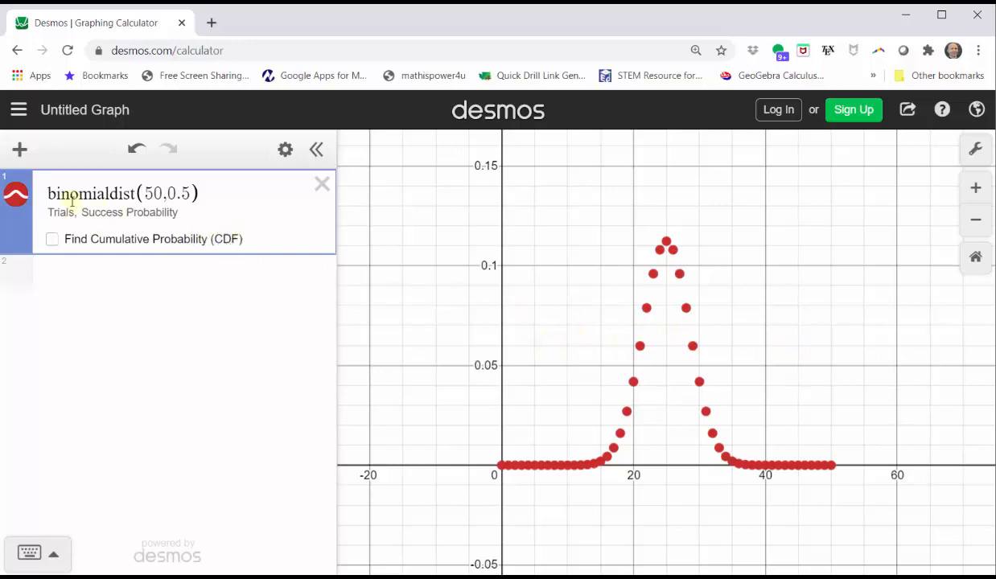
Change the binomial distribution's plot color from the default to blue
left_click(22, 198)
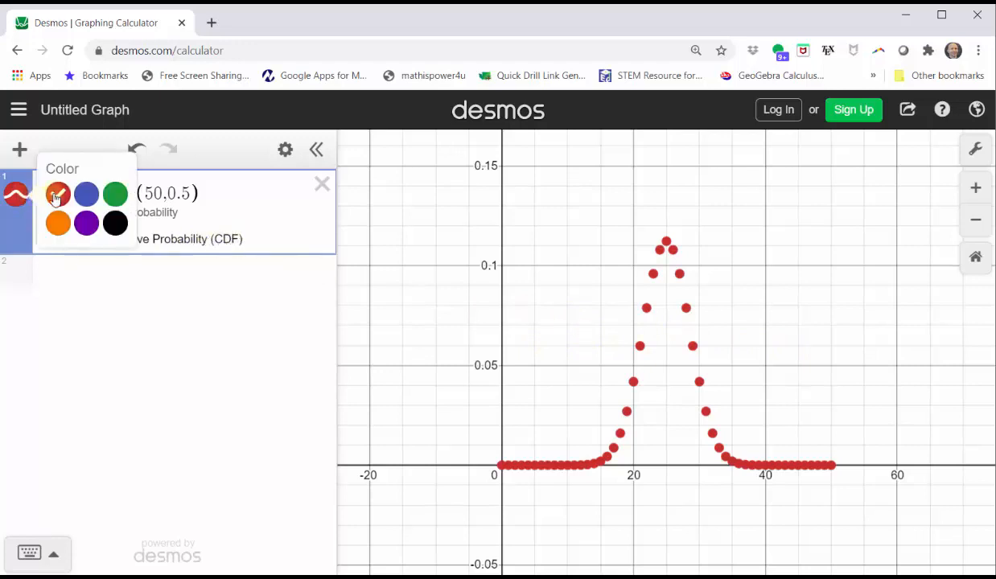
left_click(86, 195)
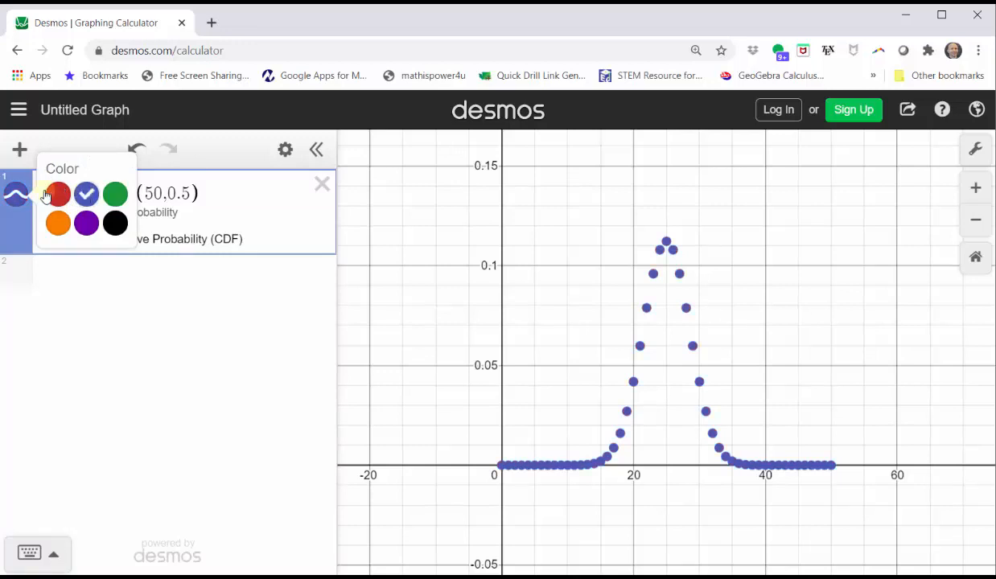
left_click(230, 193)
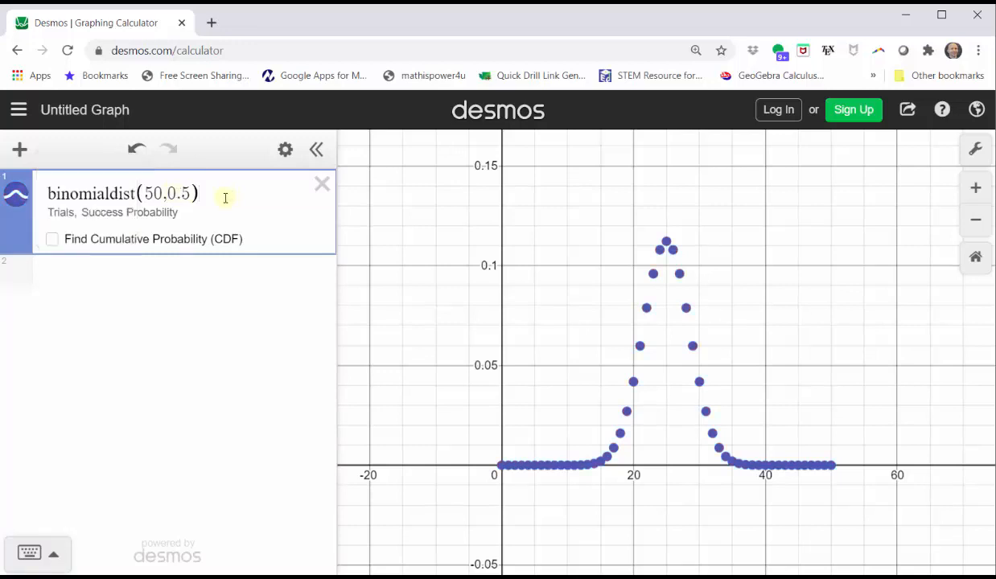
Inspect the coordinates of the plotted points at x = 21, 22 and 23
left_click(641, 348)
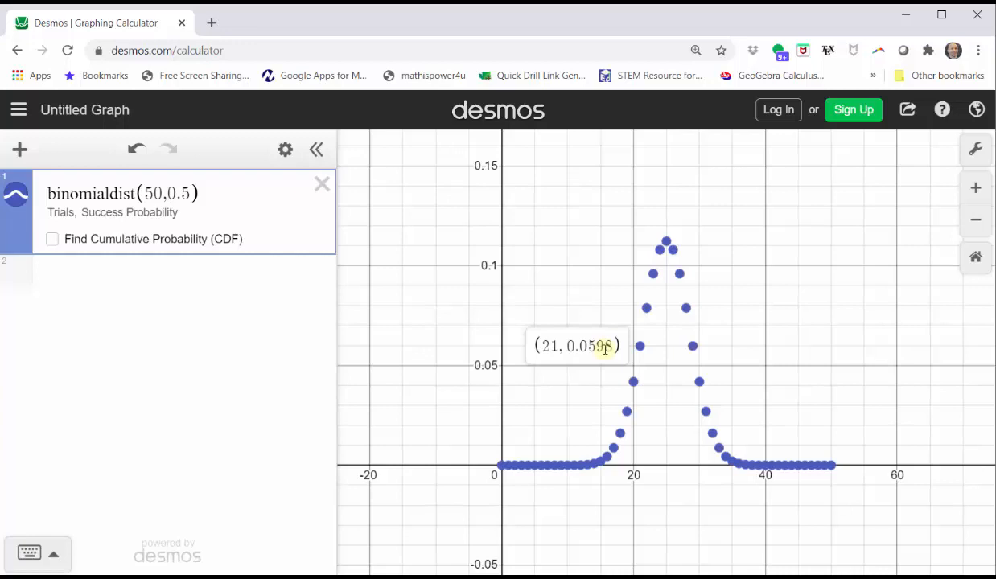
left_click(646, 308)
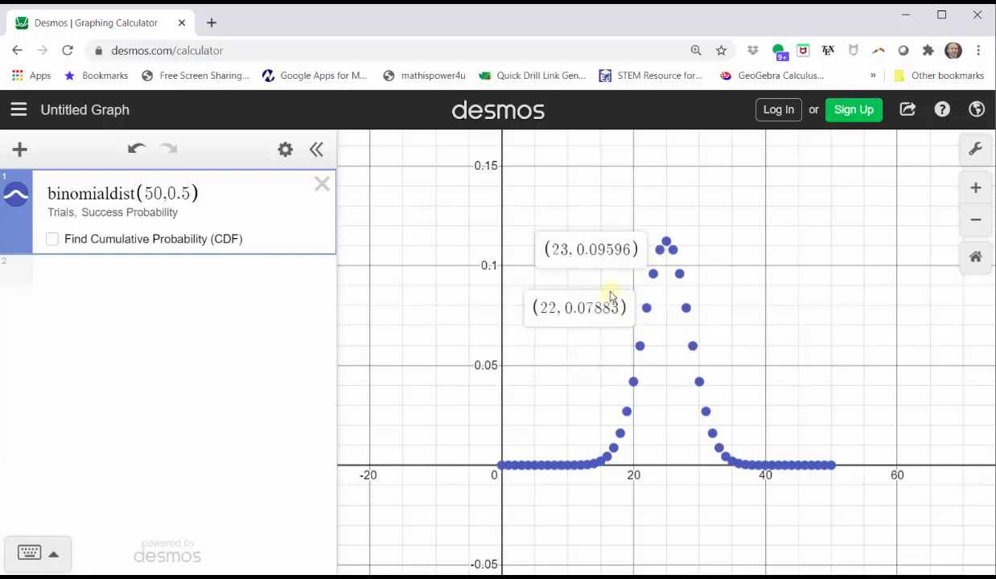
left_click(583, 384)
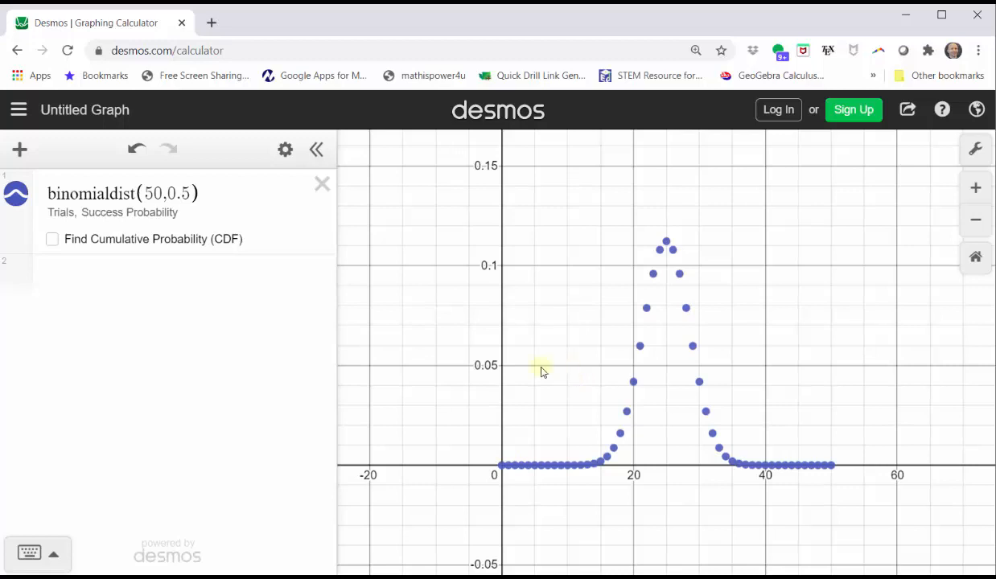
Turn on the cumulative probability for the distribution, with a minimum of 30 and a maximum of 50
left_click(52, 243)
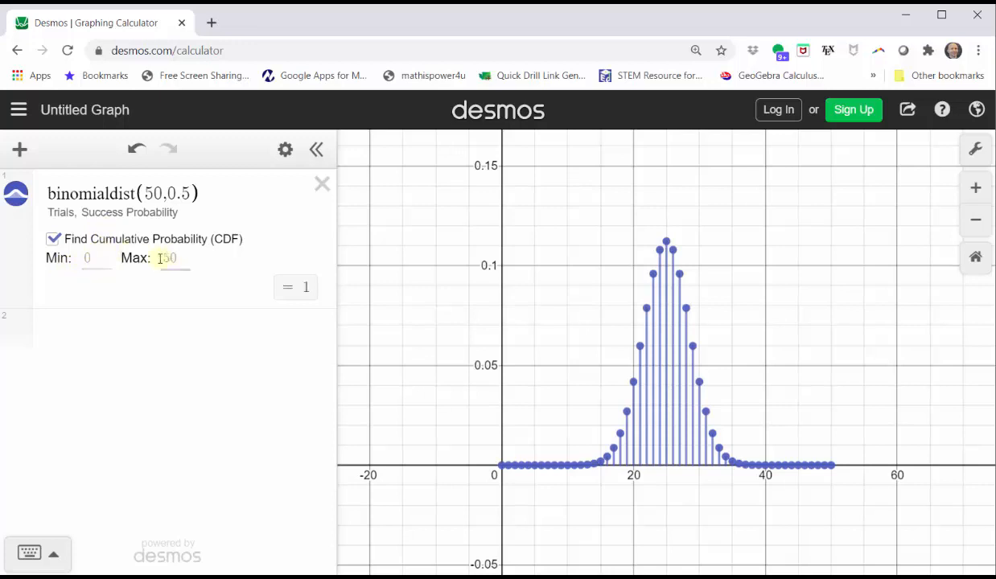
left_click(89, 258)
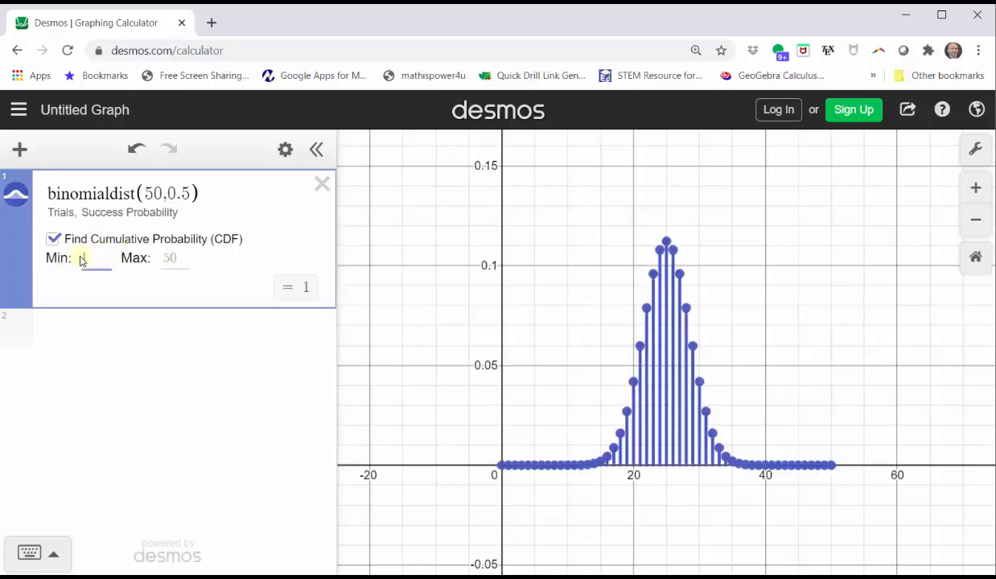
type("30")
key("Tab")
type("50")
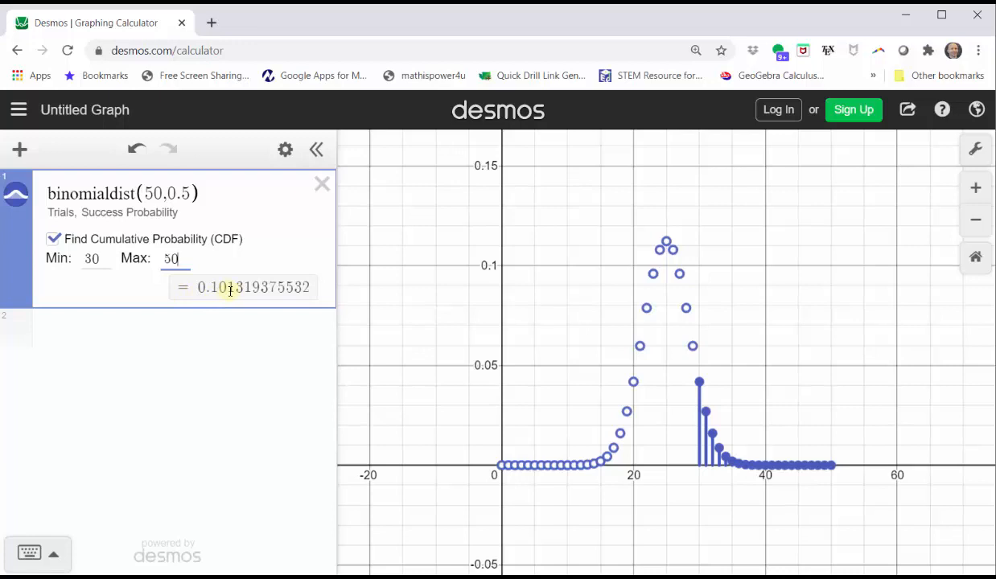
Inspect the coordinates of the shaded points from x = 30 to x = 33
left_click(700, 384)
left_click(743, 323)
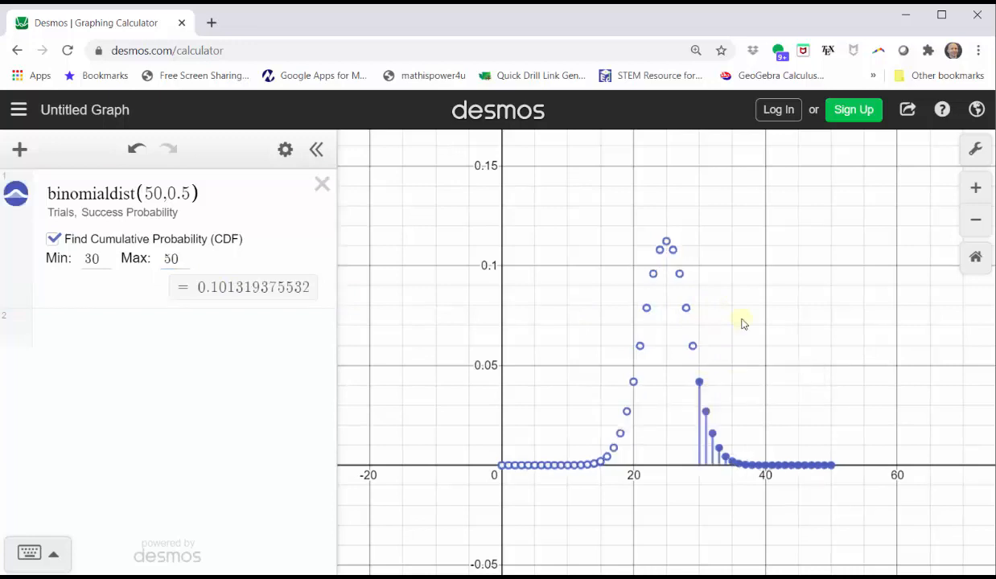
left_click(700, 384)
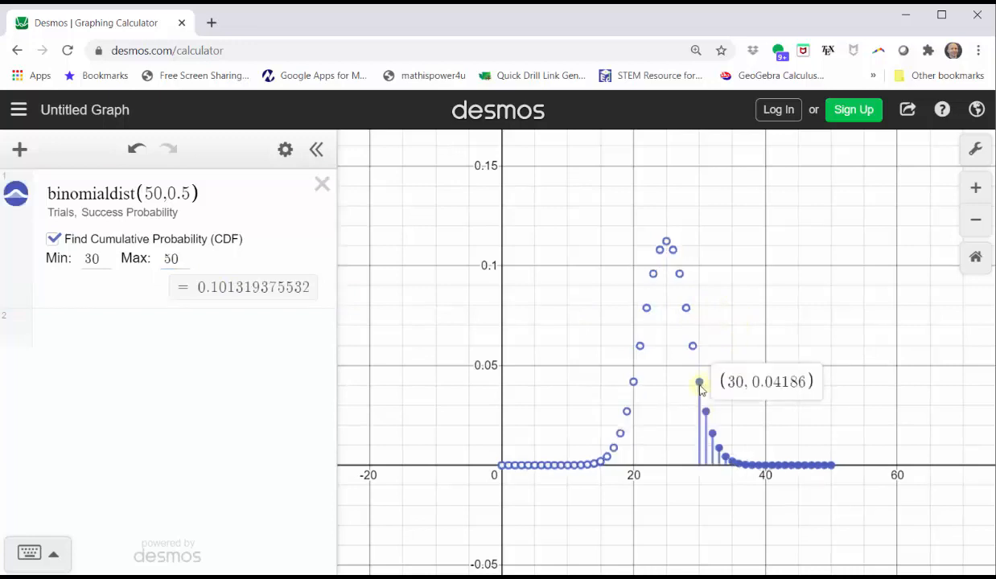
left_click(705, 412)
left_click(712, 433)
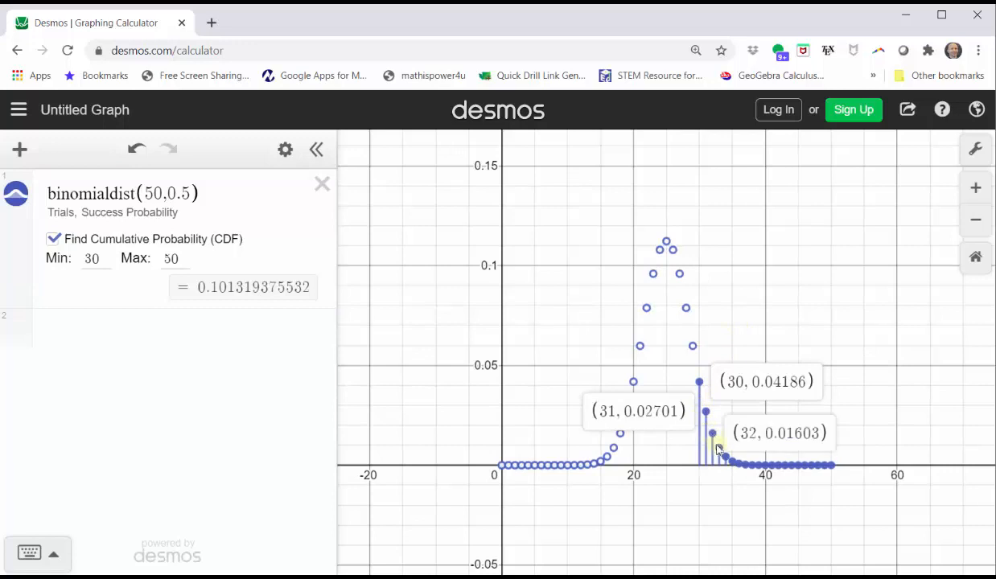
left_click(718, 448)
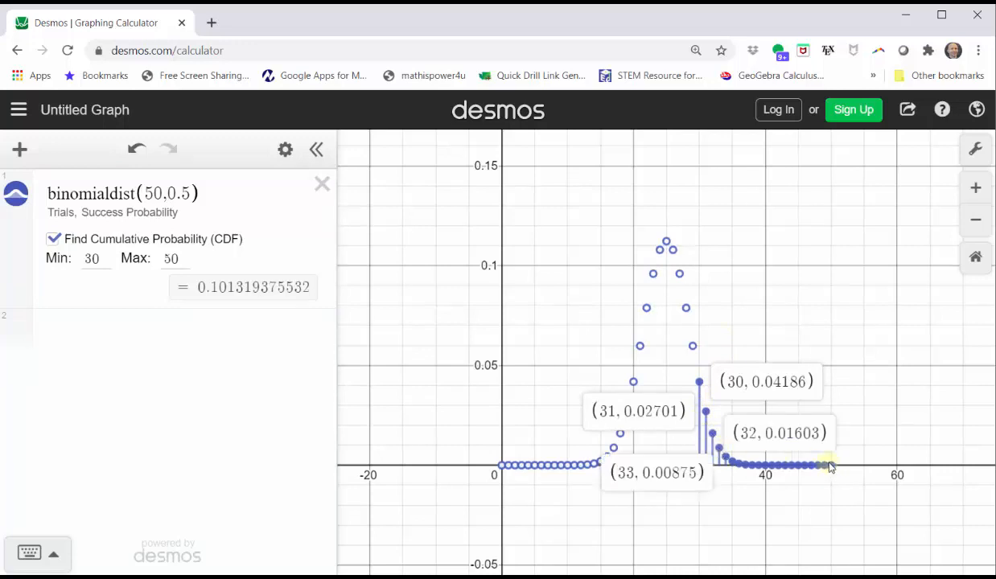
left_click(799, 286)
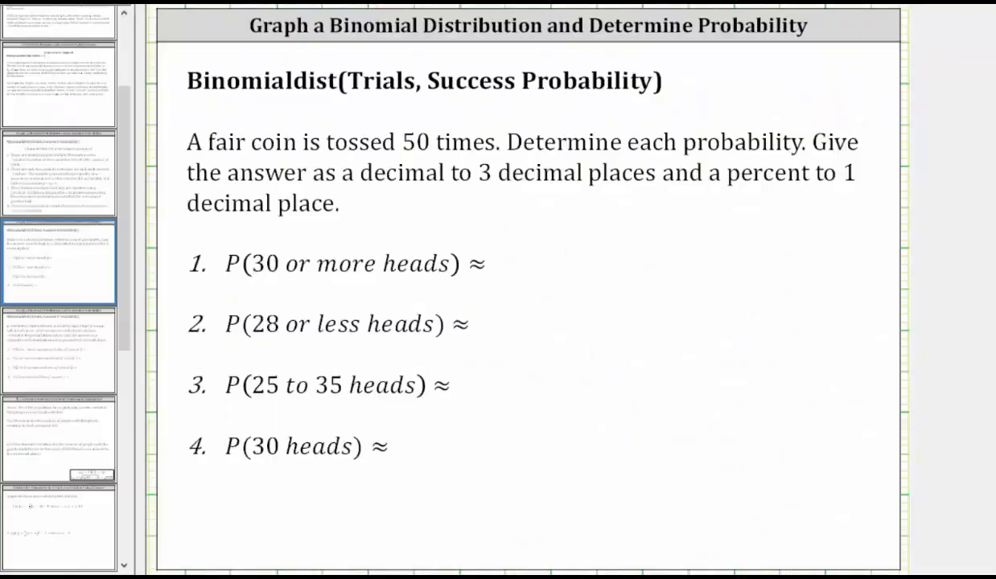
Switch to the problem document and handwrite "0.101 = 10.1%" as the answer for P(30 or more heads)
left_click(528, 267)
left_click_drag(513, 255, 541, 273)
mouse_move(554, 257)
left_mouse_down()
mouse_move(572, 272)
mouse_move(609, 251)
left_mouse_up()
mouse_move(599, 263)
left_mouse_down()
mouse_move(634, 267)
mouse_move(649, 250)
mouse_move(672, 265)
mouse_move(684, 246)
mouse_move(687, 265)
left_mouse_up()
left_click(660, 264)
left_click_drag(704, 254, 704, 256)
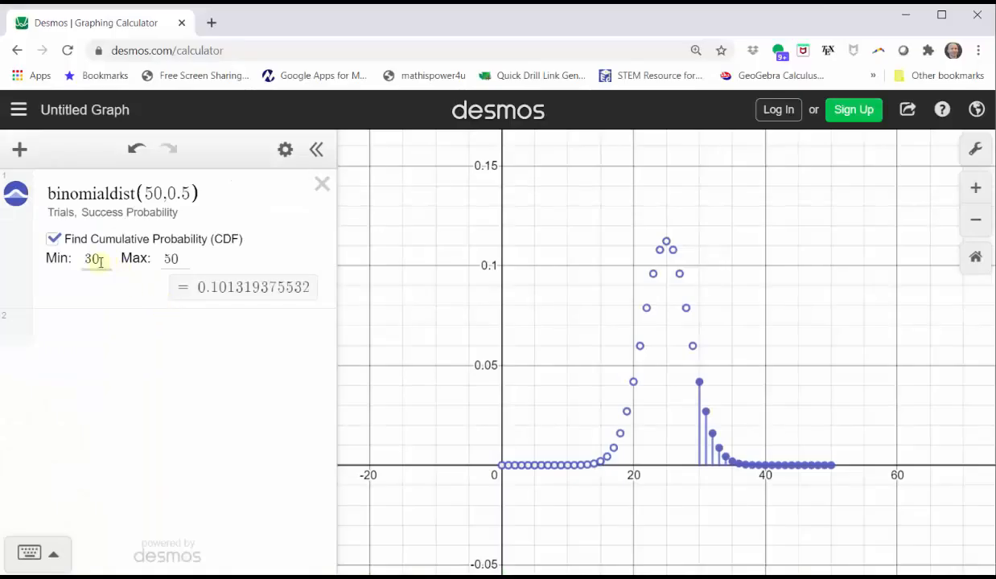
Switch to Desmos and set the cumulative probability bounds to a minimum of 0 and a maximum of 28
double_click(101, 259)
type("0")
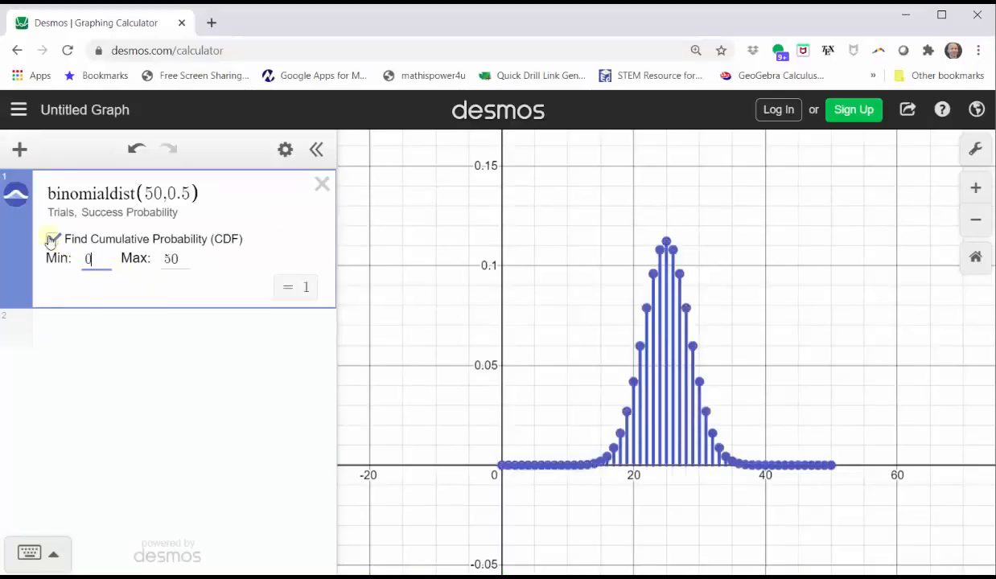
key("Tab")
key("BackSpace")
key("BackSpace")
type("18")
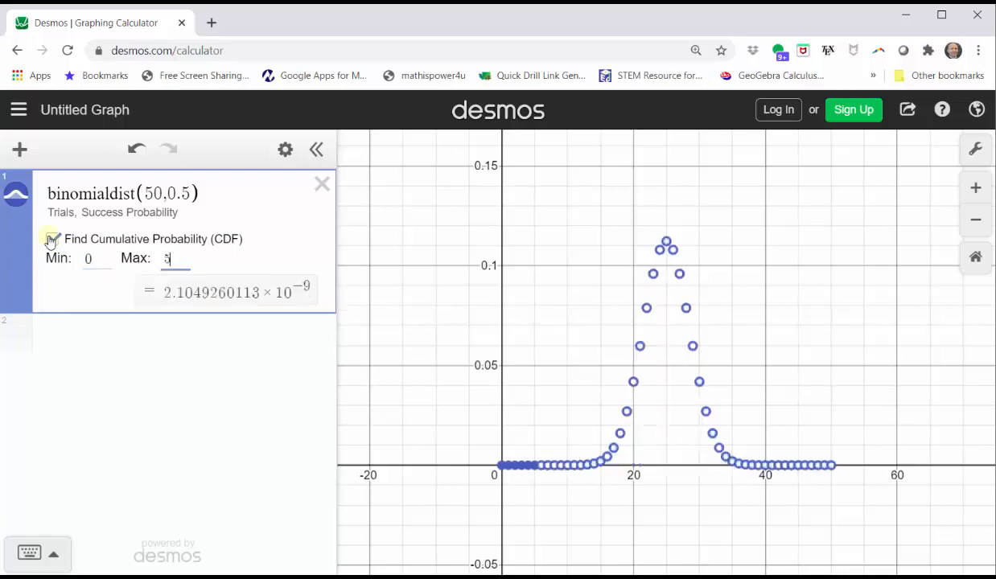
key("BackSpace")
key("BackSpace")
type("28")
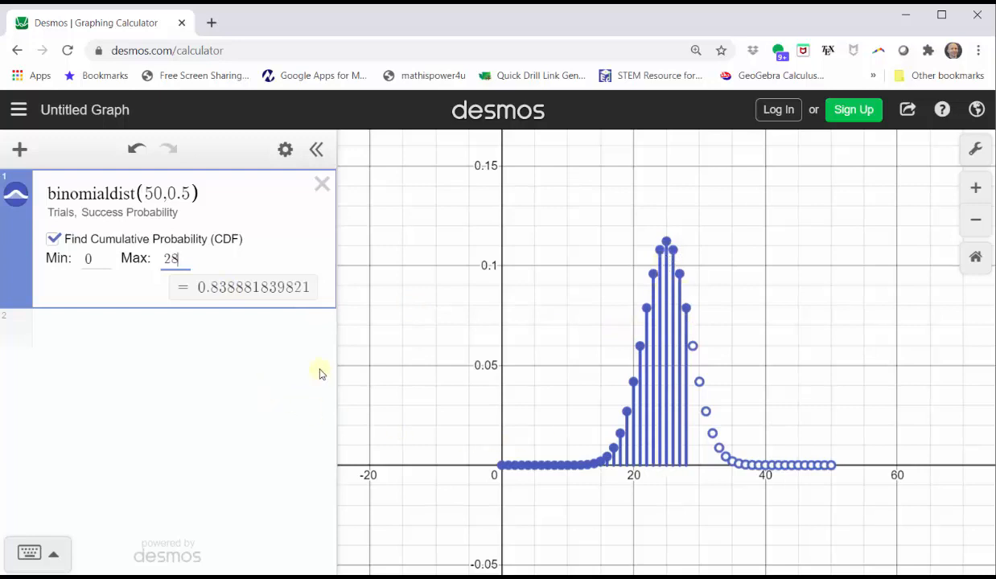
Inspect the coordinates of the shaded points at x = 28, 27, 26, 25, 22, 21, 20 and 19
left_click(686, 309)
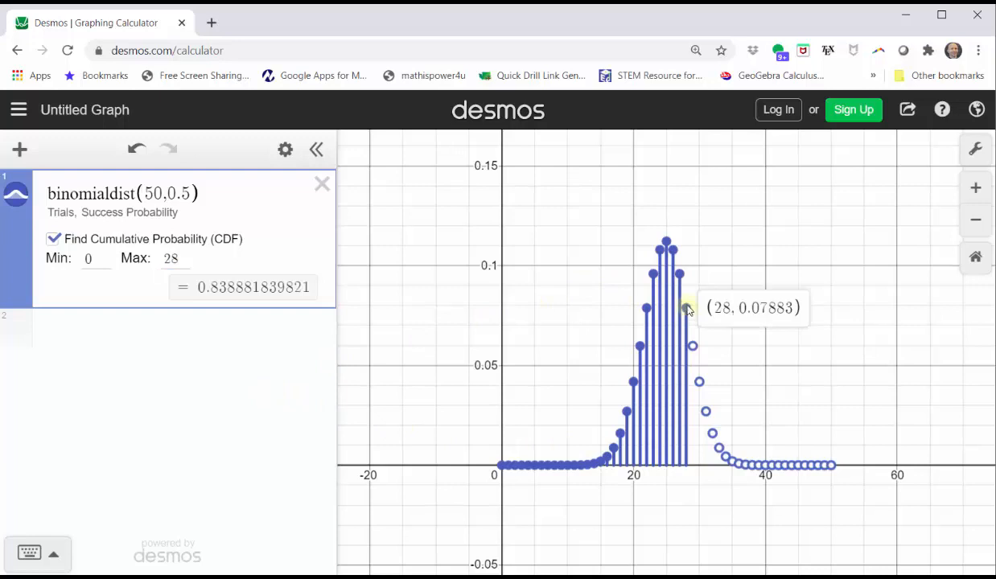
left_click(680, 275)
left_click(672, 250)
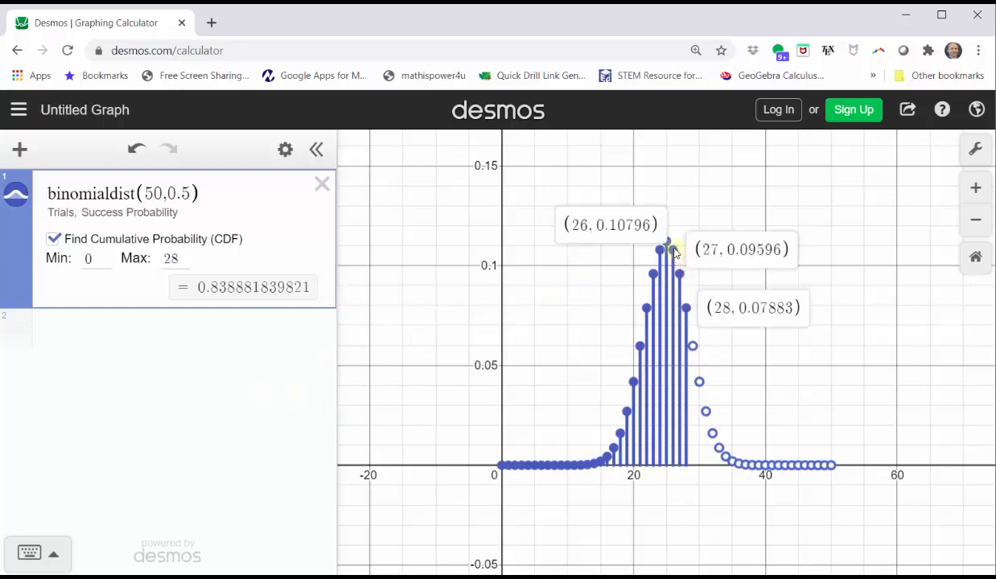
left_click(667, 243)
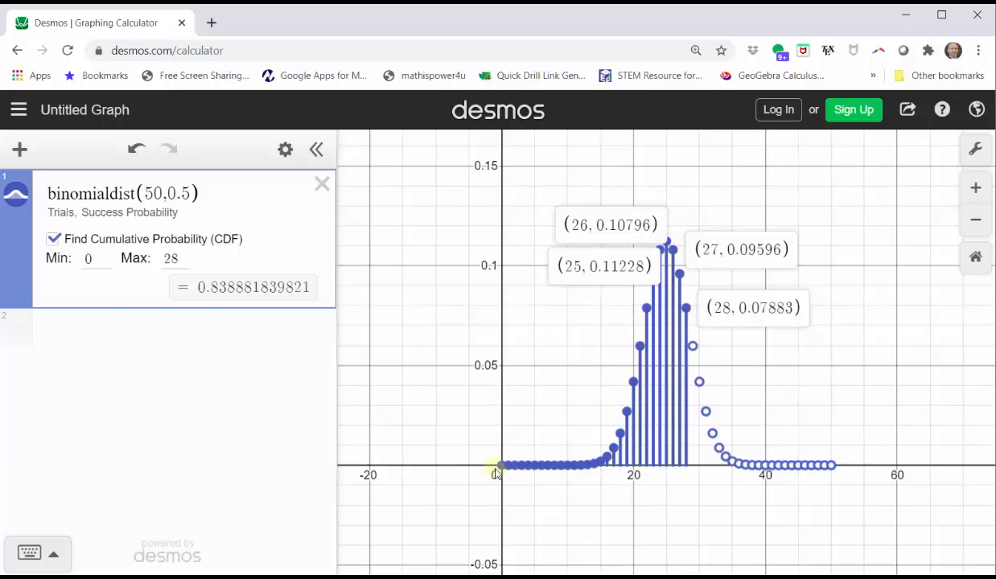
left_click(646, 309)
left_click(639, 346)
left_click(633, 382)
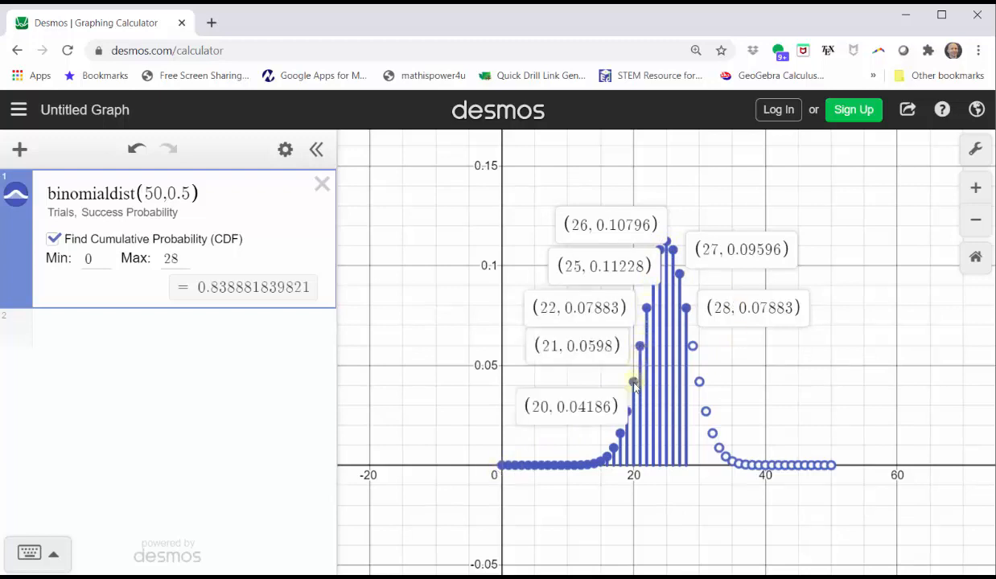
left_click(627, 408)
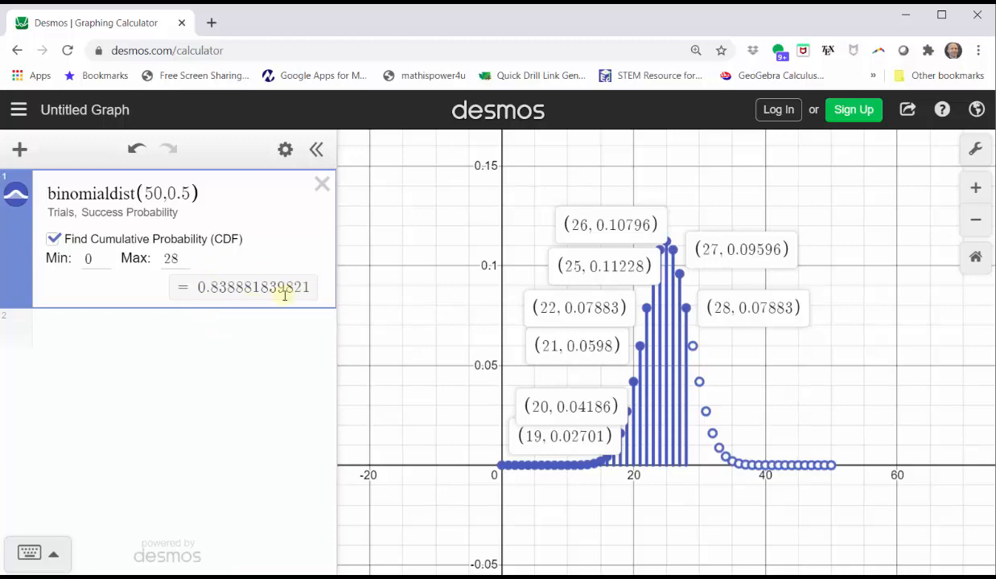
Switch to the problem document and handwrite "0.839 = 83.9%" as the answer for P(28 or less heads)
mouse_move(728, 578)
left_click(728, 535)
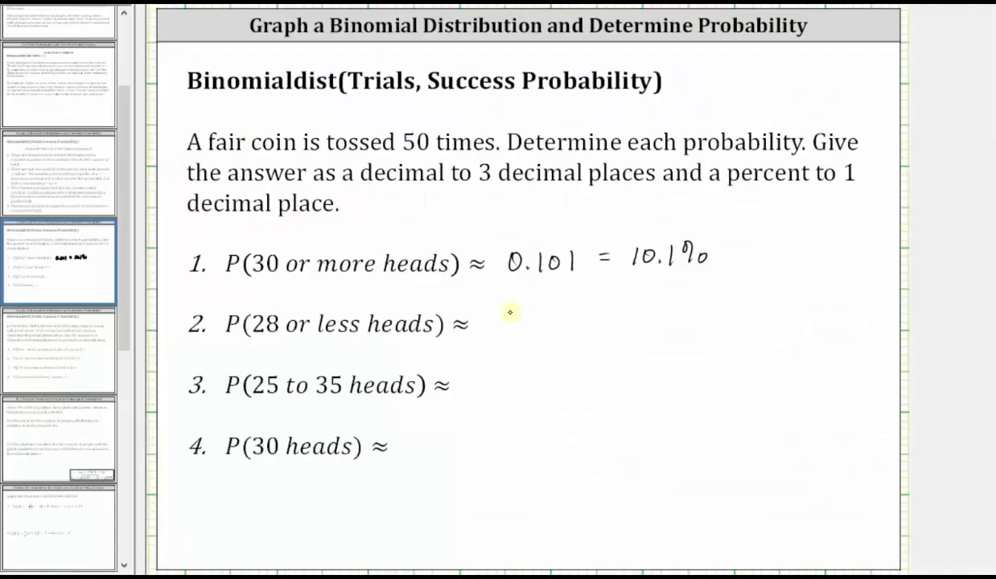
left_click_drag(500, 312, 569, 331)
left_click_drag(642, 311, 728, 321)
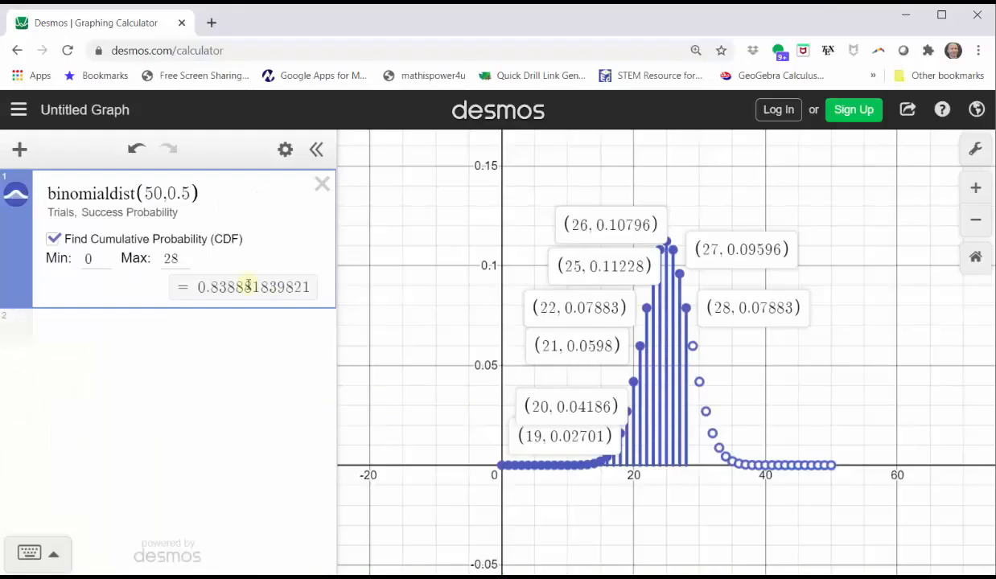
Switch to Desmos and set the cumulative probability bounds to a minimum of 25 and a maximum of 35
left_click(93, 256)
type("25")
key("Tab")
type("35")
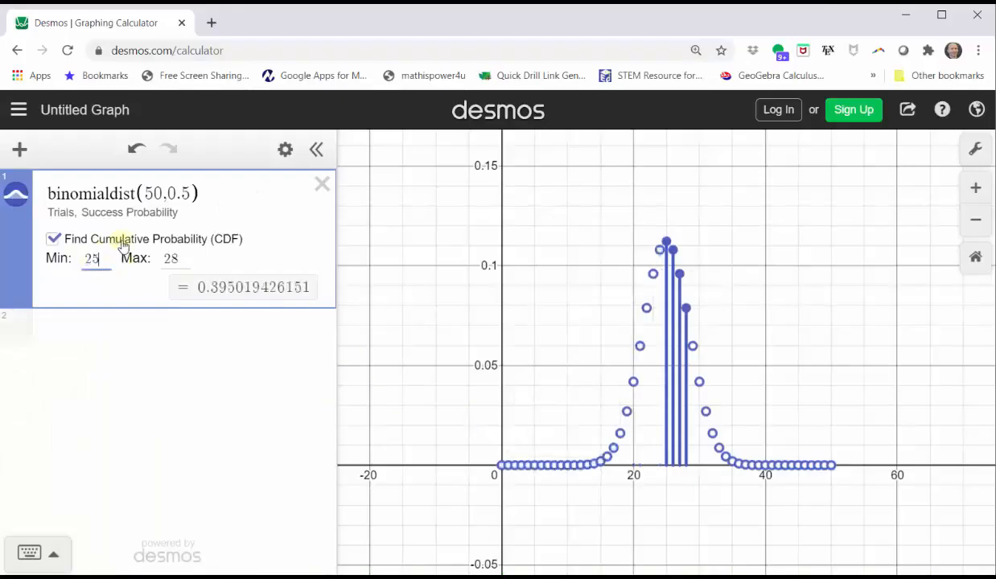
key("BackSpace")
key("BackSpace")
key("BackSpace")
key("BackSpace")
type("35")
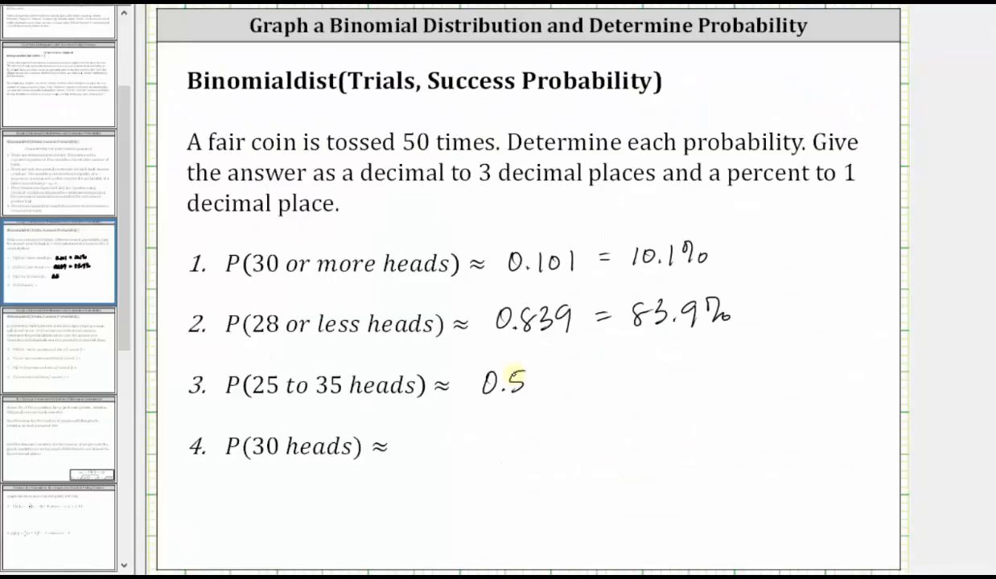
Switch to the problem document and handwrite "0.555 = 55.5%" as the answer for P(25 to 35 heads)
left_click_drag(524, 372, 558, 381)
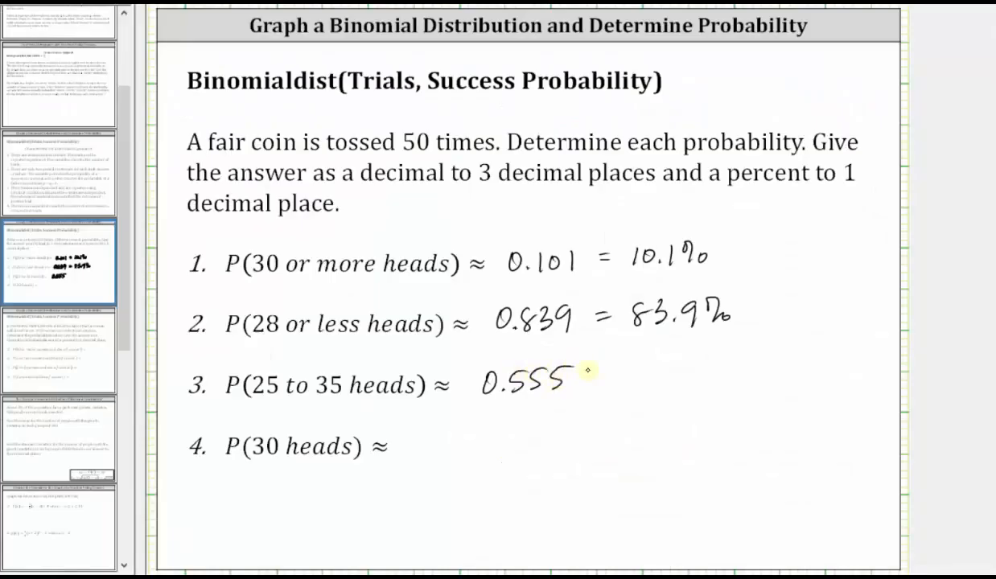
mouse_move(625, 372)
left_mouse_down()
mouse_move(633, 359)
mouse_move(653, 374)
mouse_move(678, 353)
mouse_move(719, 386)
left_mouse_up()
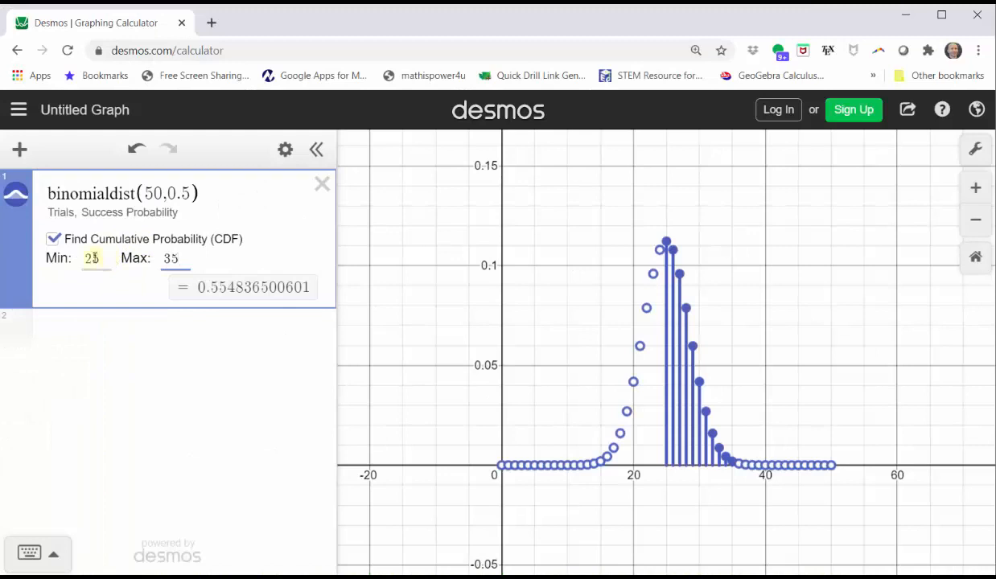
Switch to Desmos and set both the minimum and maximum of the cumulative probability to 30
double_click(91, 257)
type("30")
key("Tab")
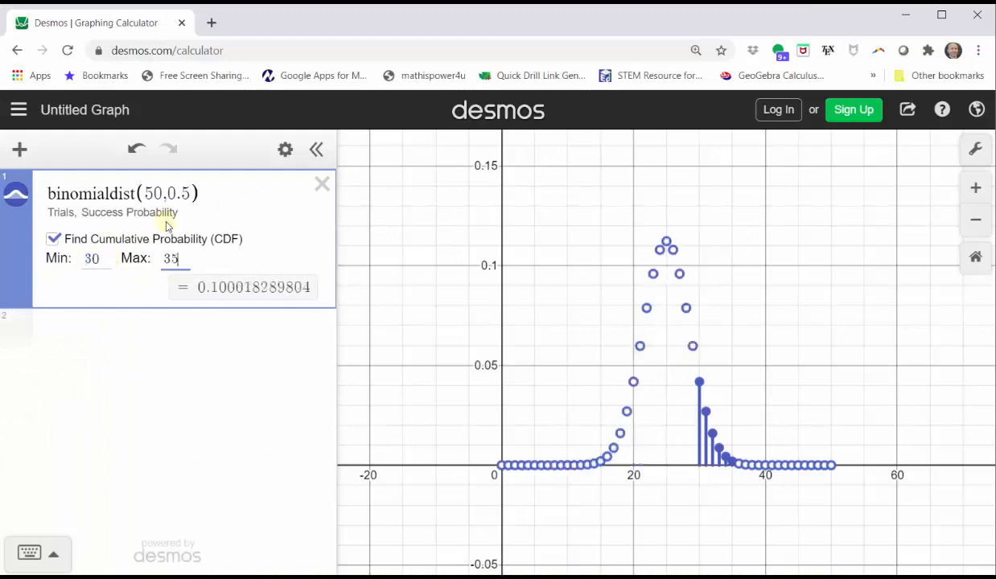
type("50")
key("BackSpace")
key("BackSpace")
key("BackSpace")
key("BackSpace")
type("30")
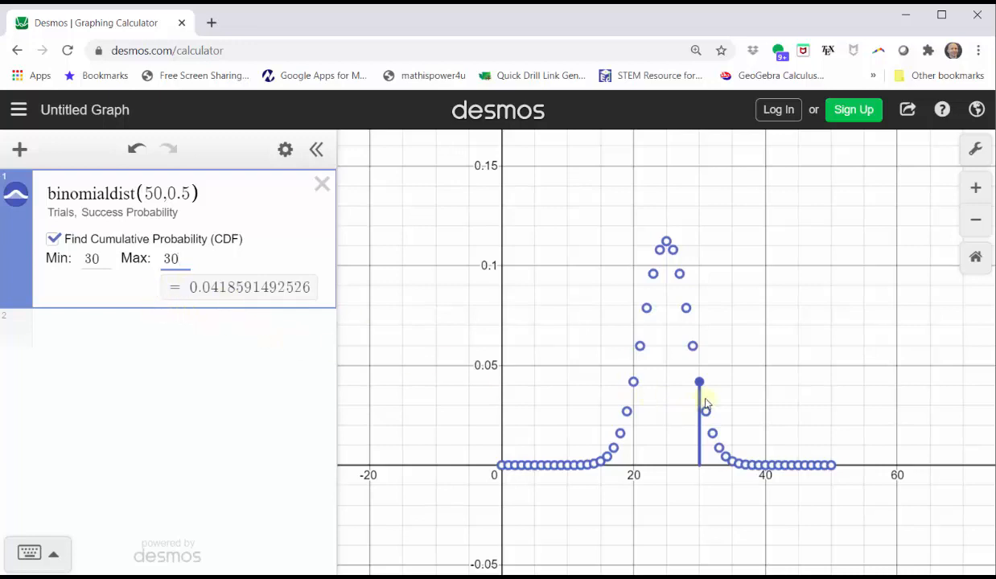
mouse_move(701, 389)
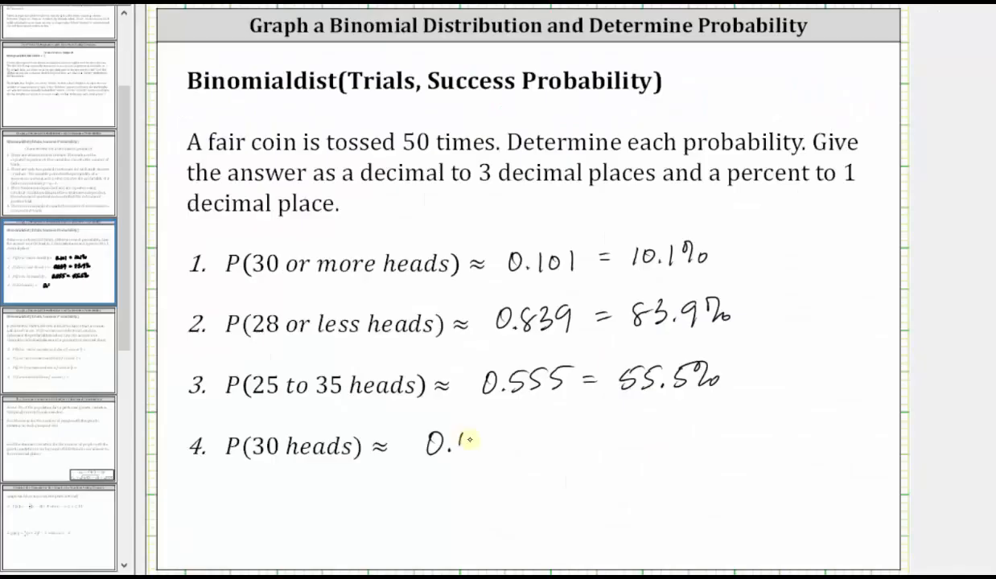
Switch to the problem document and handwrite "0.042 = 4.2%" as the answer for P(30 heads)
mouse_move(454, 418)
left_mouse_down()
mouse_move(482, 419)
mouse_move(502, 447)
mouse_move(522, 450)
left_mouse_up()
left_click_drag(536, 436, 552, 436)
left_click_drag(536, 444, 552, 444)
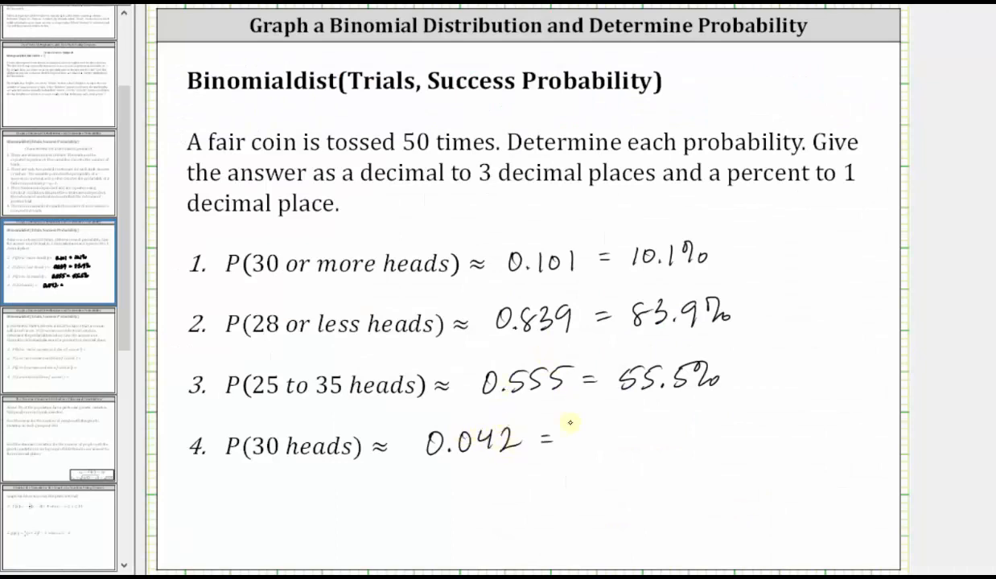
mouse_move(573, 404)
left_mouse_down()
mouse_move(580, 428)
mouse_move(648, 421)
mouse_move(630, 443)
left_mouse_up()
left_click_drag(653, 431, 661, 439)
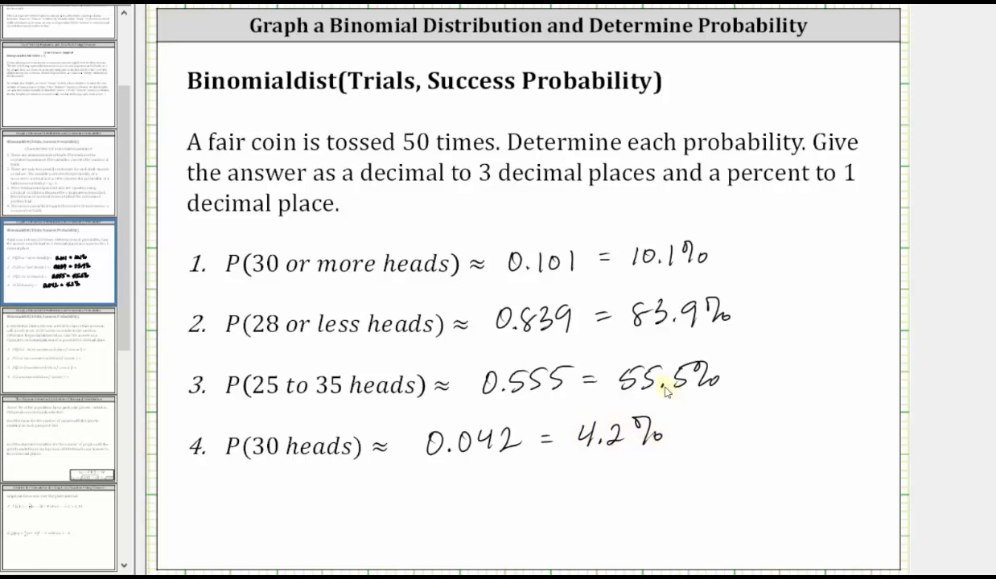